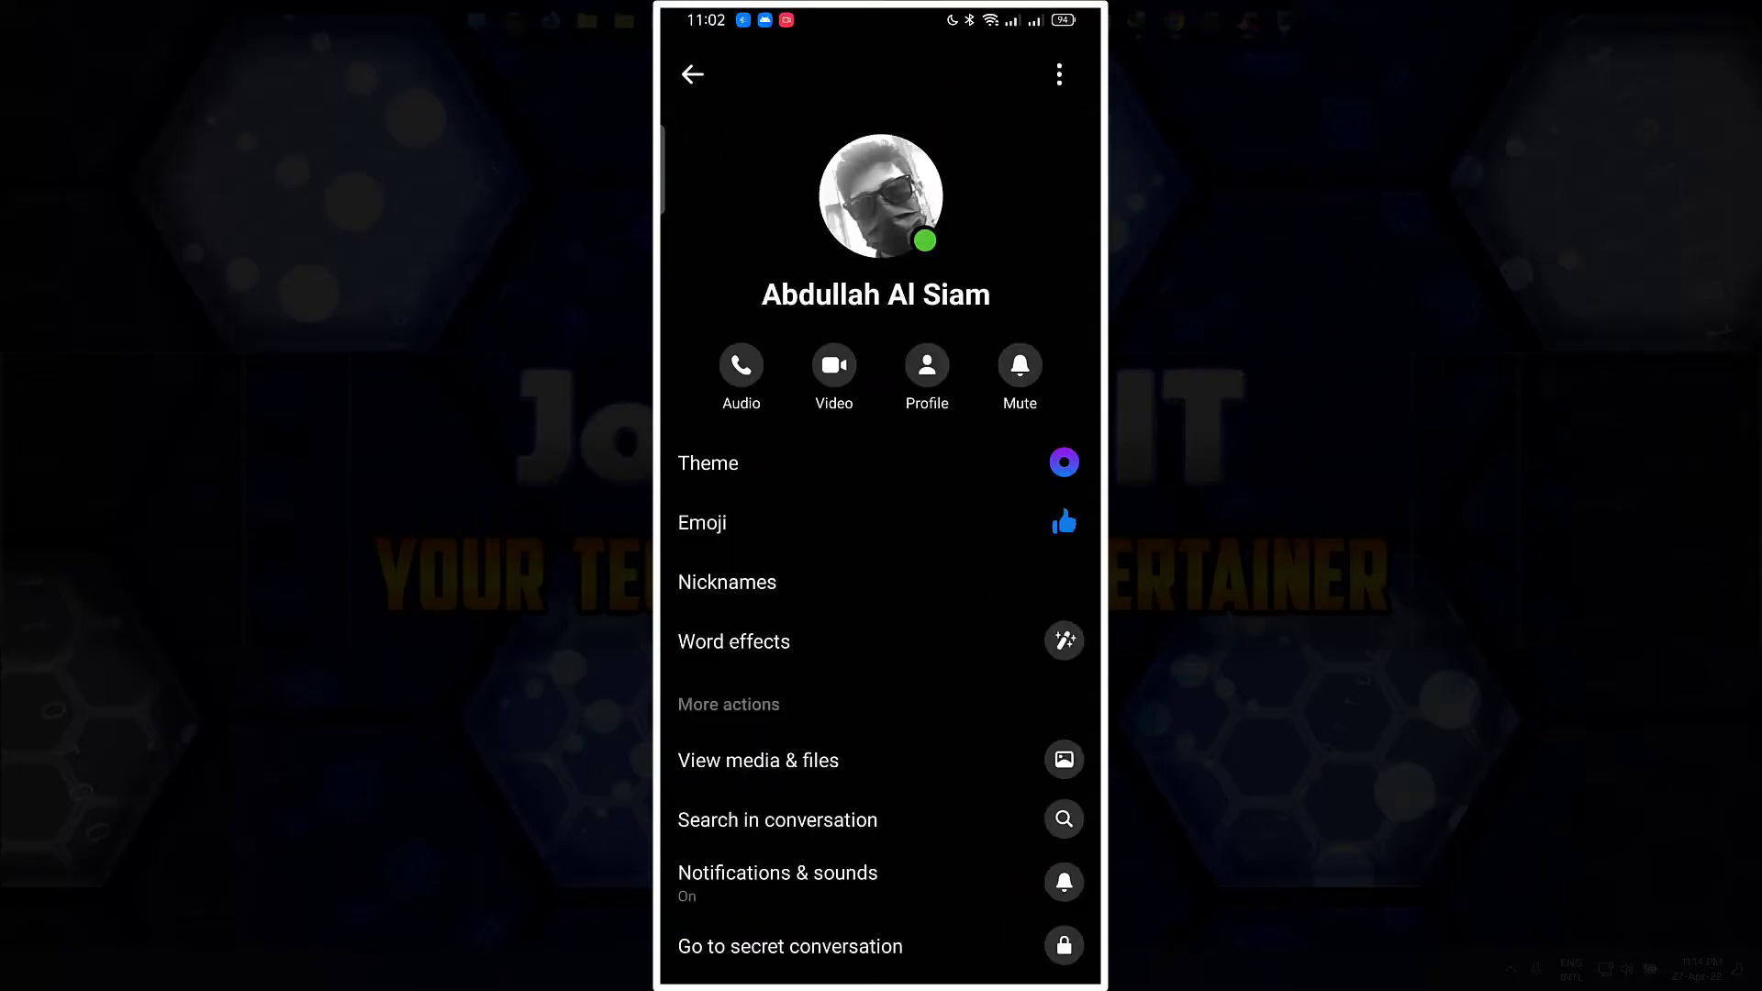
pyautogui.scroll(-5, 1031, 464)
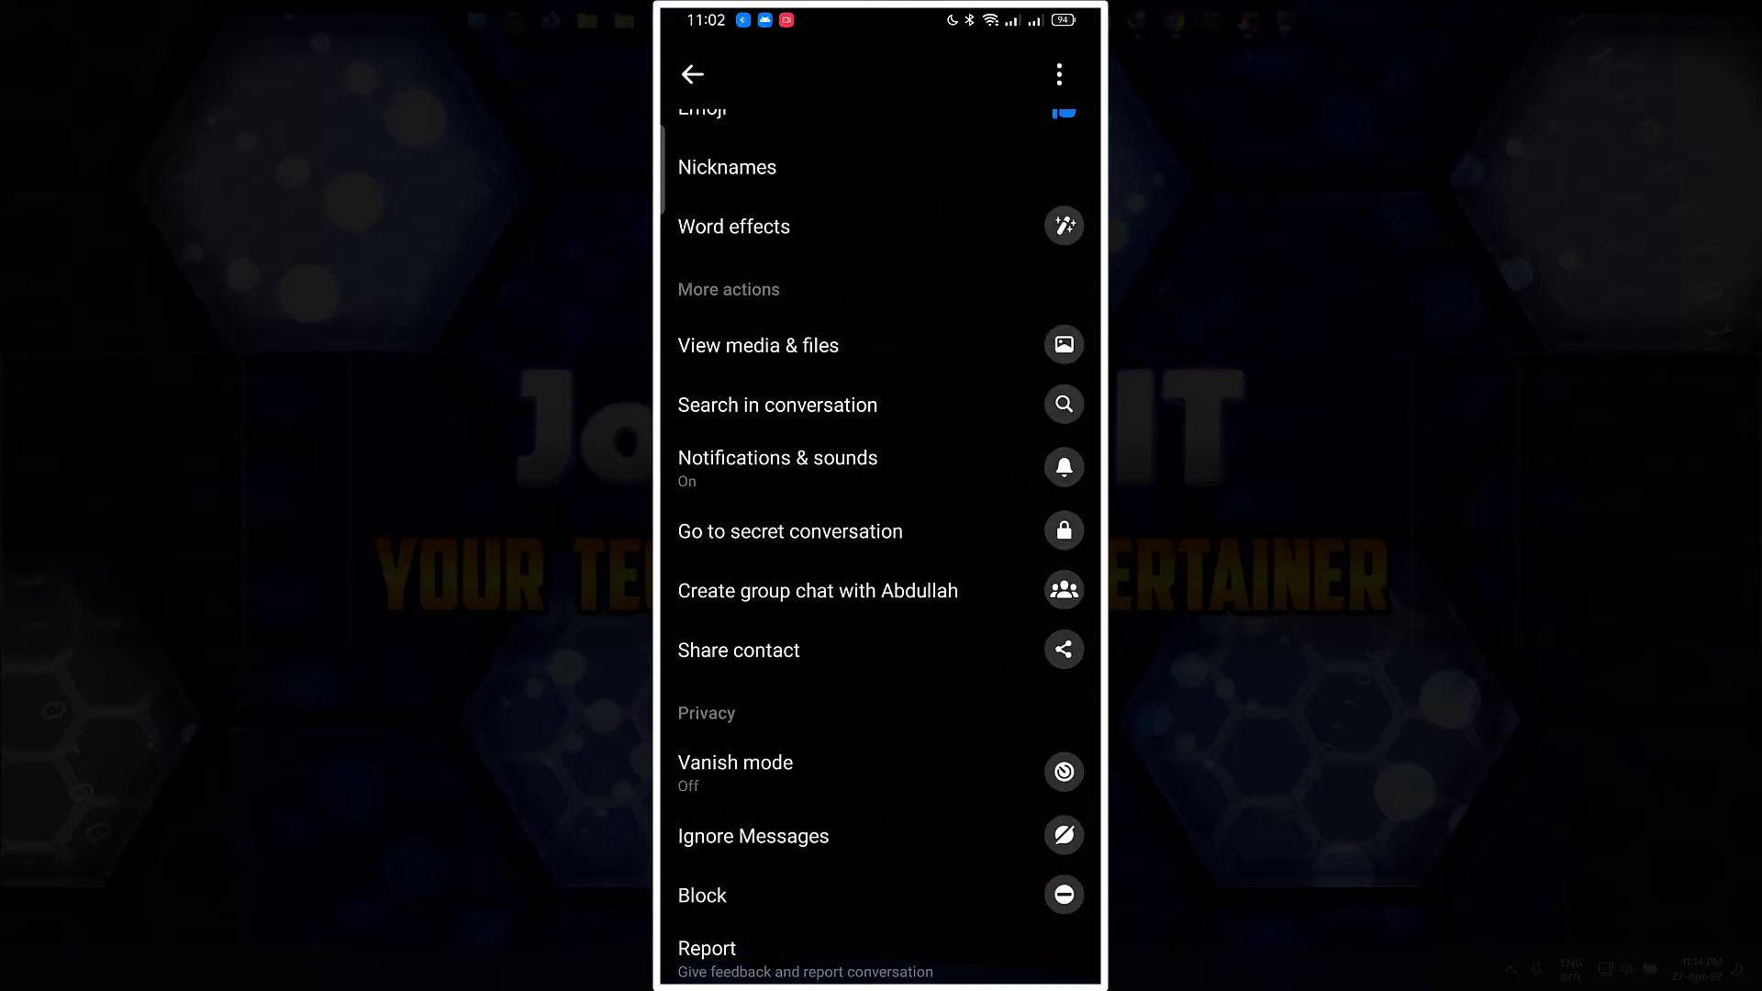
# Ignore the conversation so it leaves the Chats inbox.
pyautogui.click(881, 835)
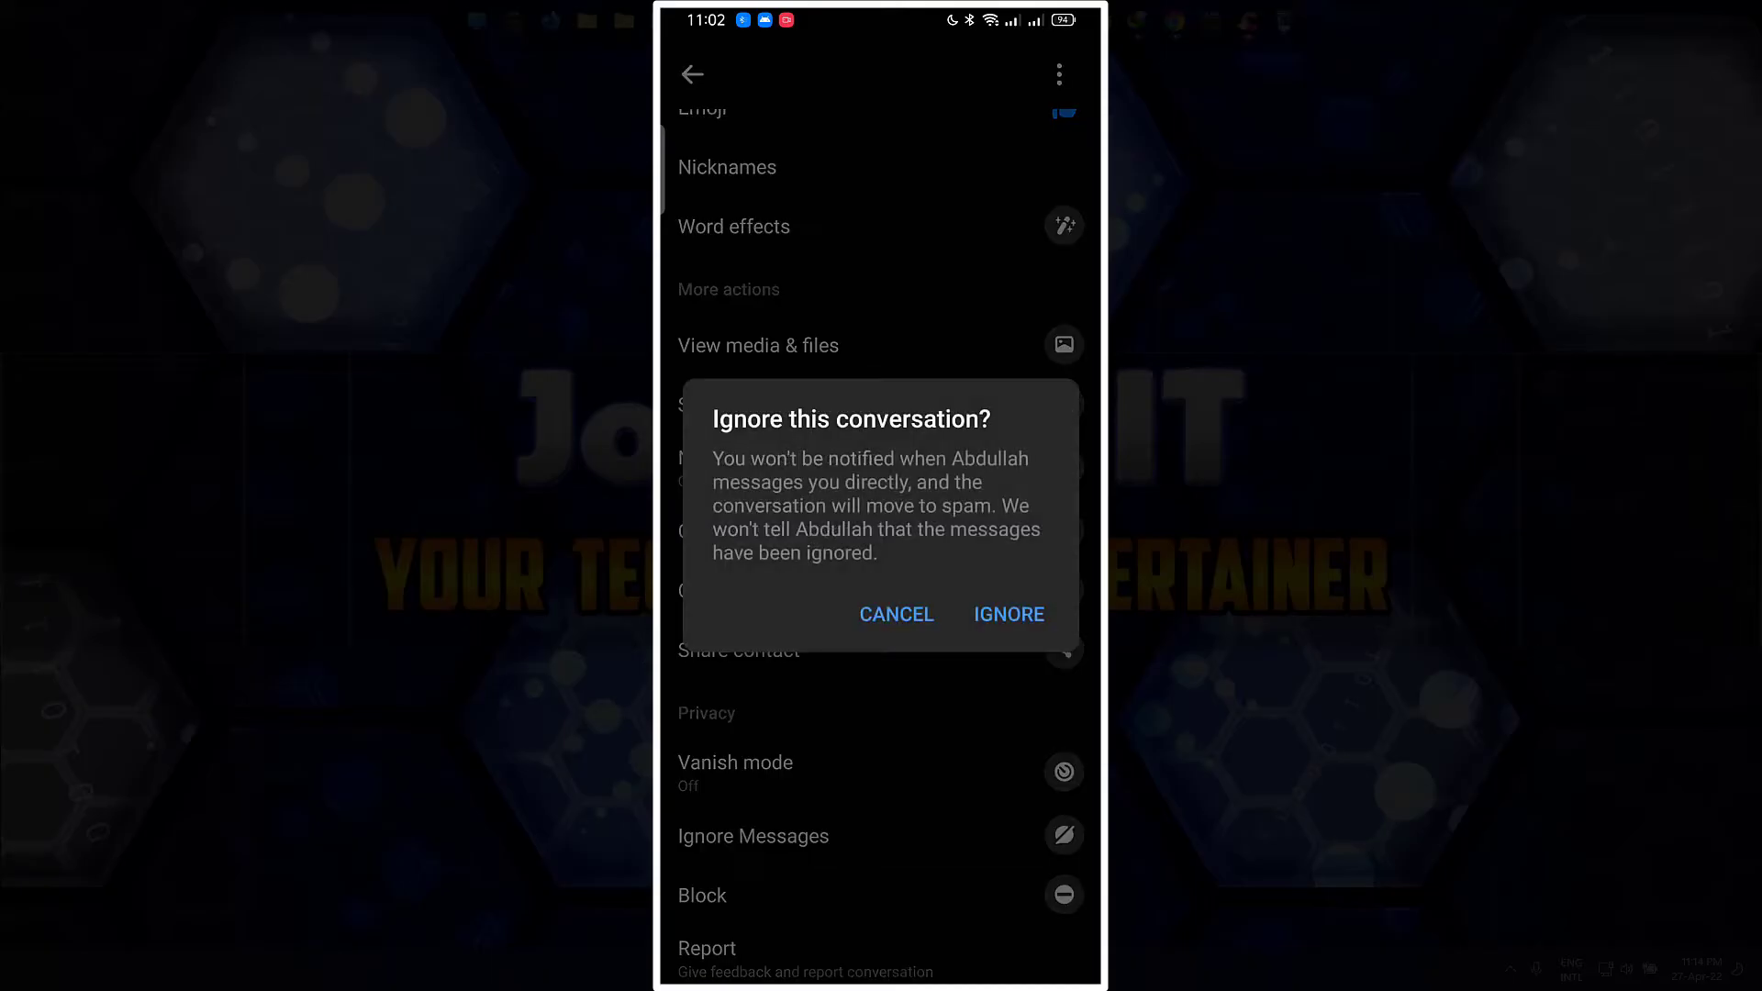
pyautogui.click(1009, 614)
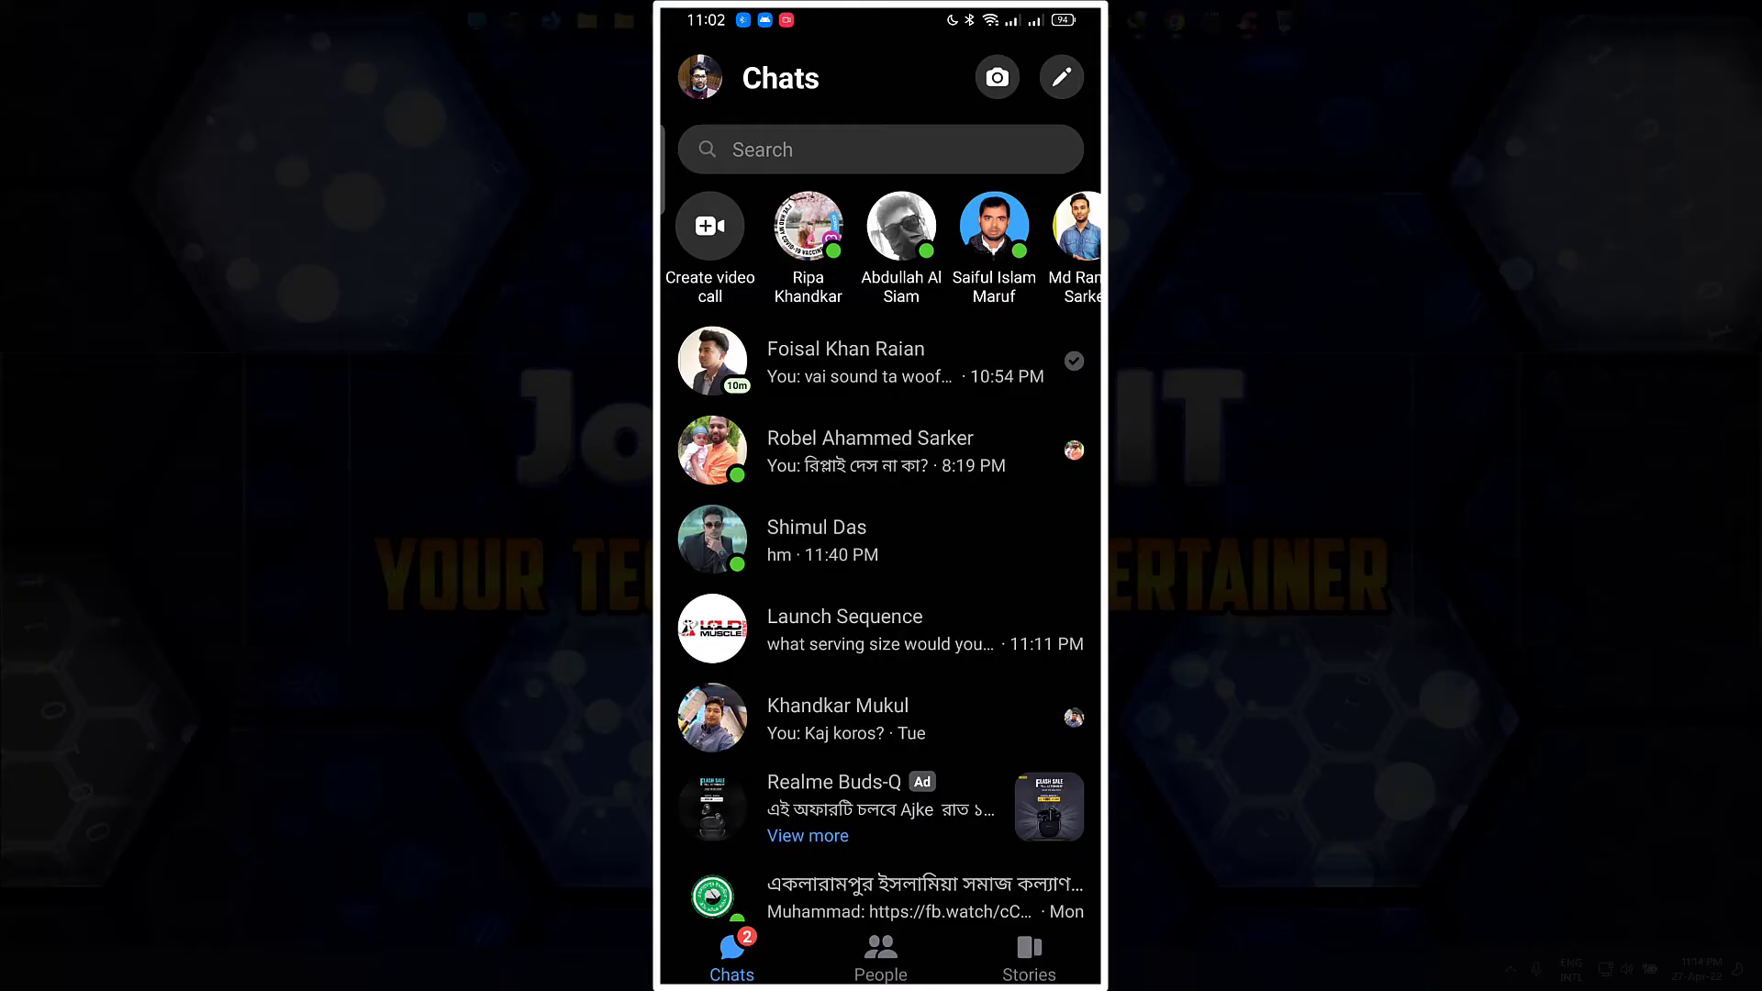
# Go to Message requests from your profile page.
pyautogui.click(699, 77)
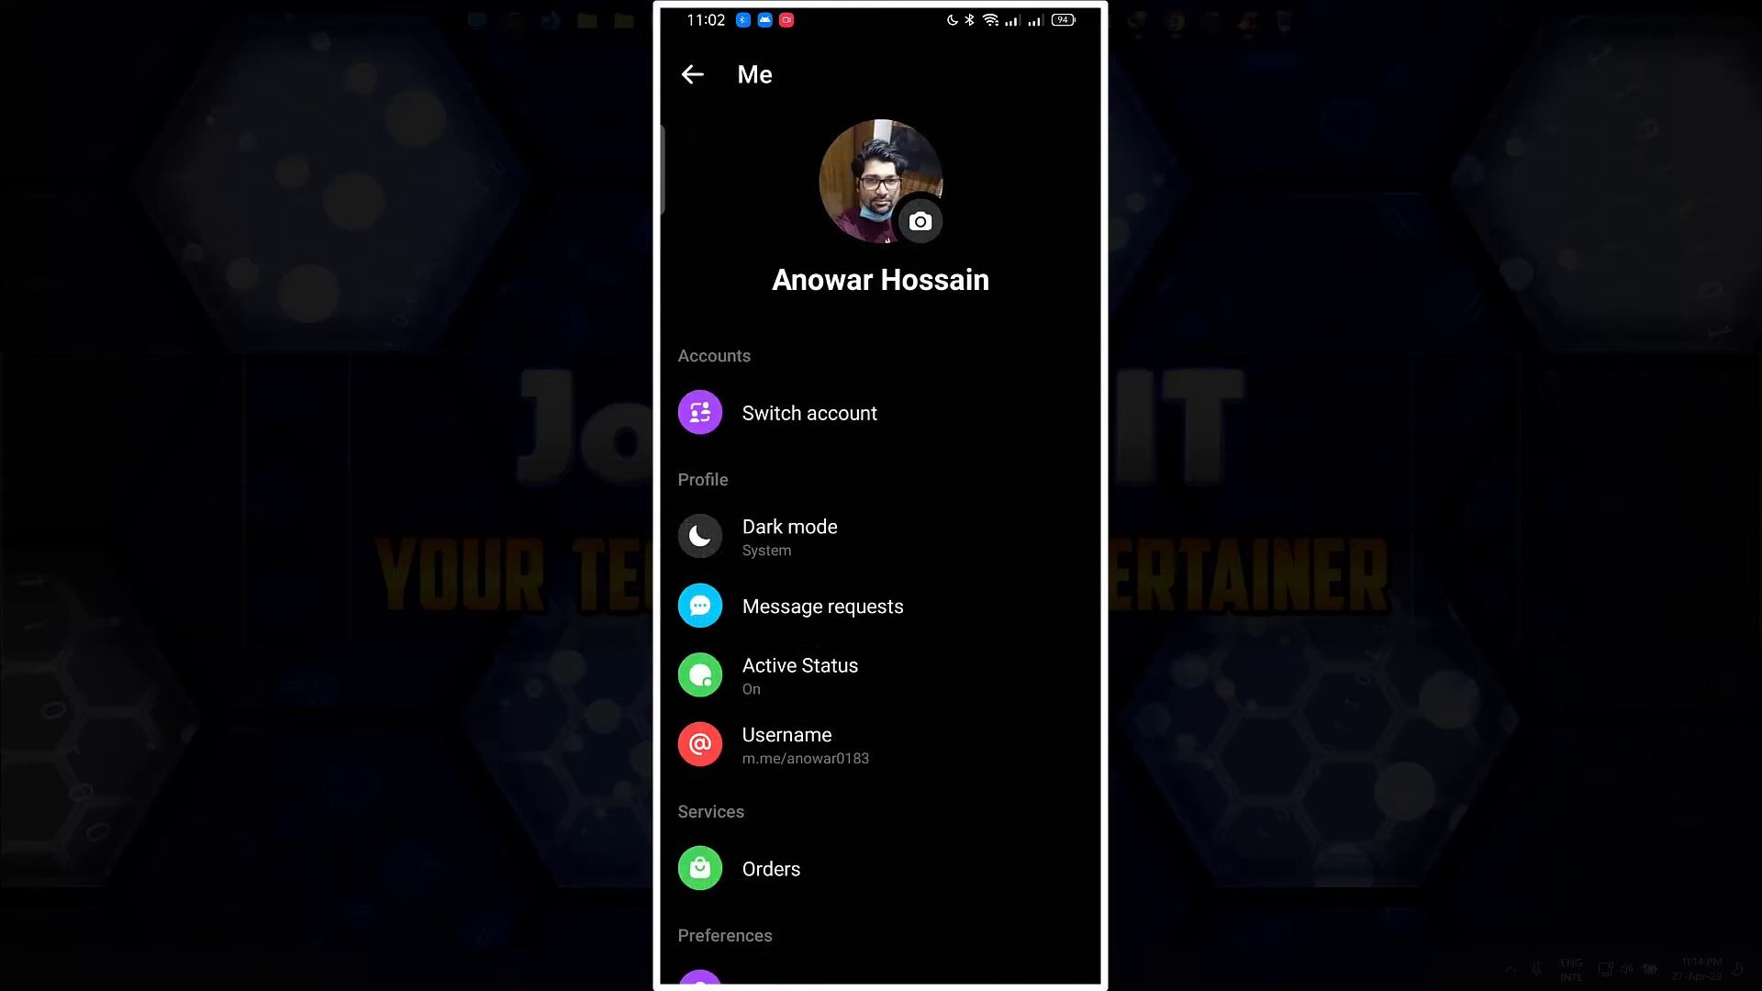
pyautogui.scroll(-2, 1073, 552)
pyautogui.click(822, 426)
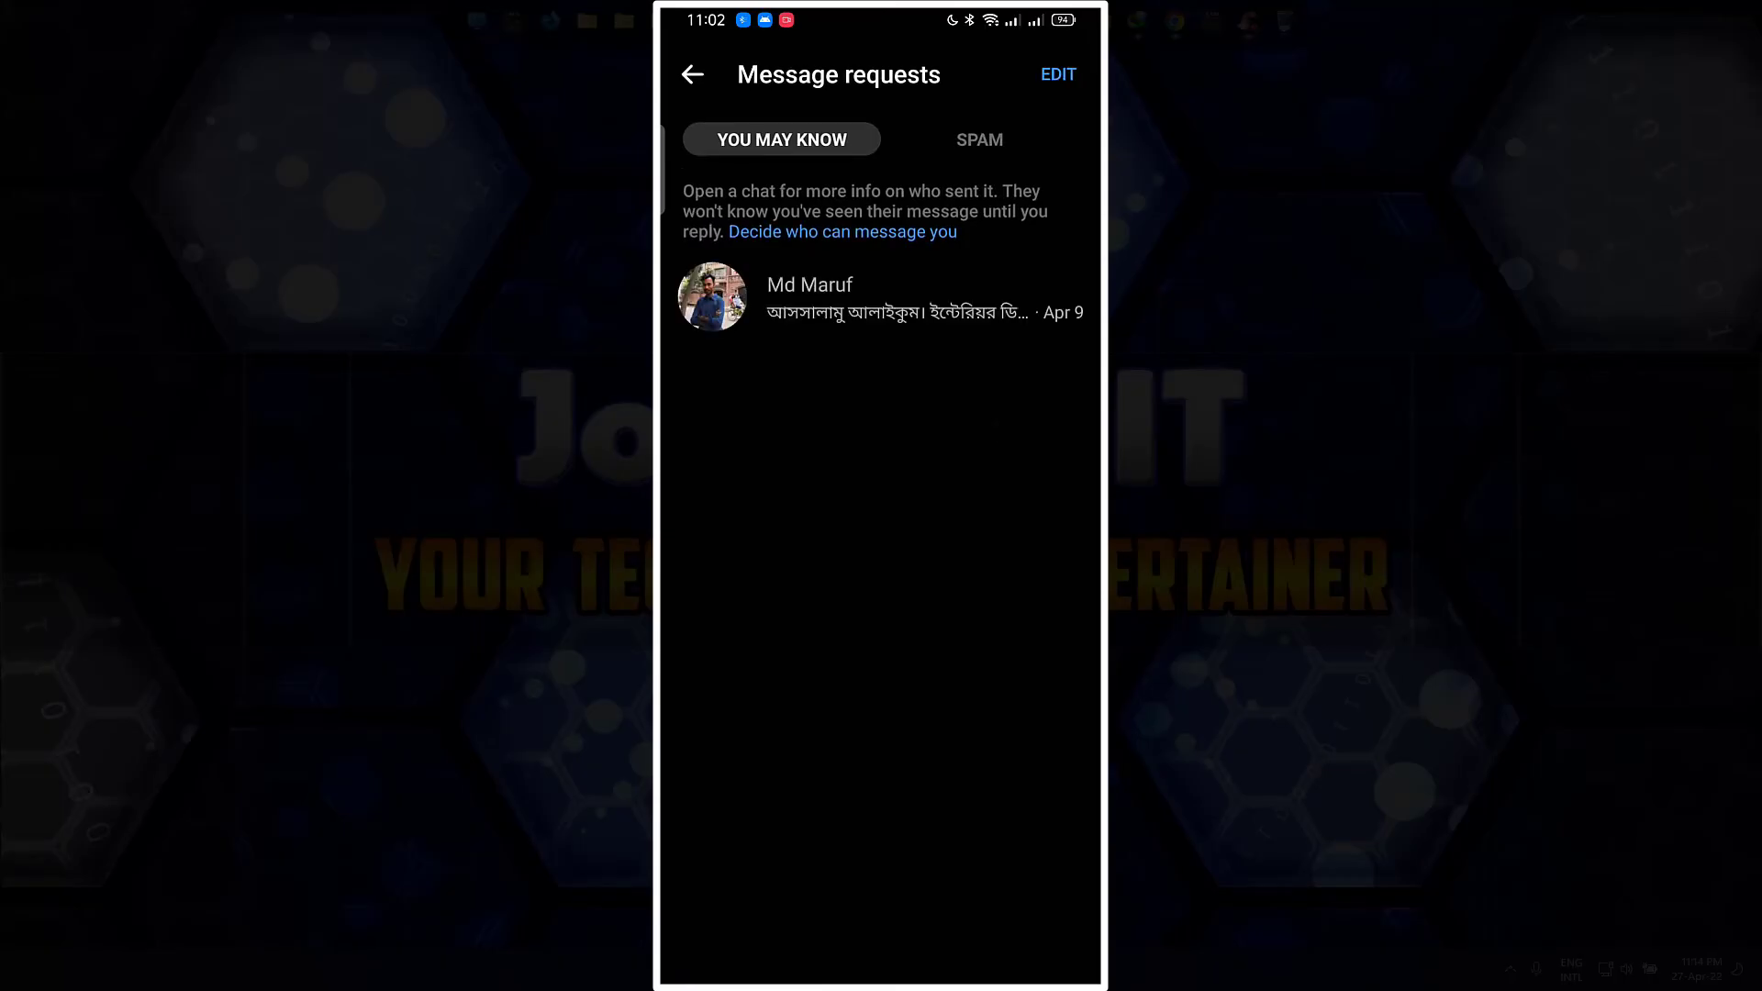
# Reply with a single "." in the ignored chat under the Spam requests.
pyautogui.click(979, 139)
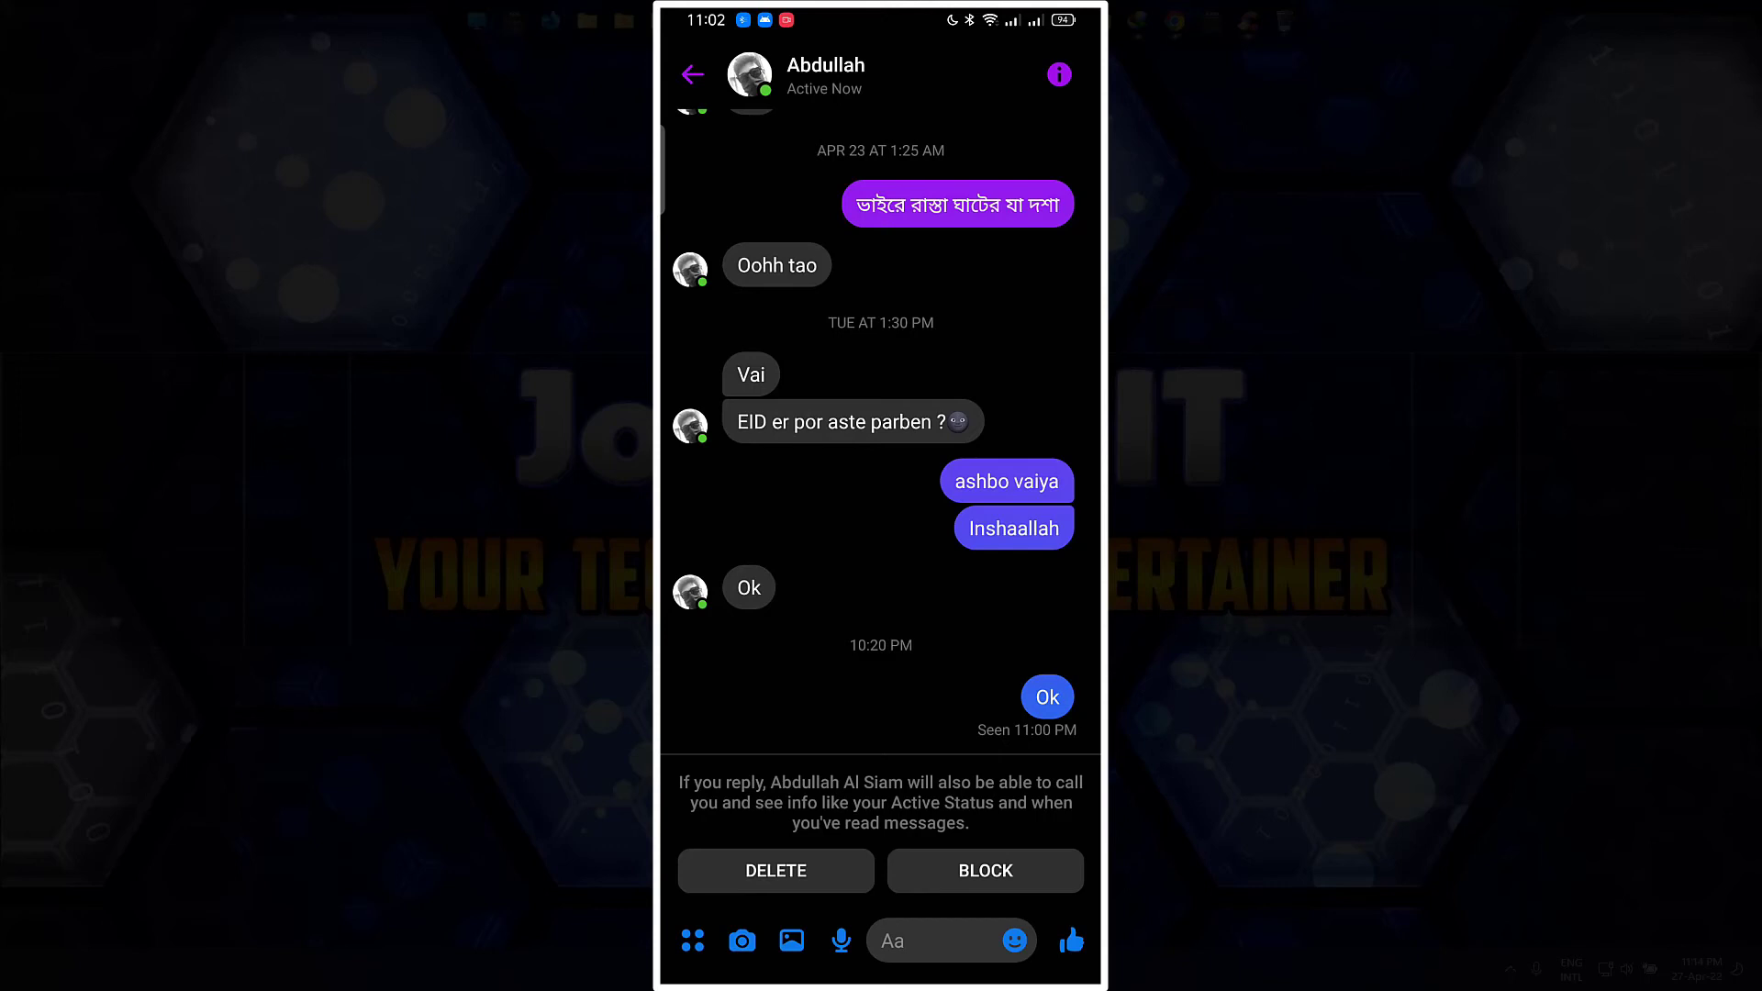
pyautogui.click(908, 940)
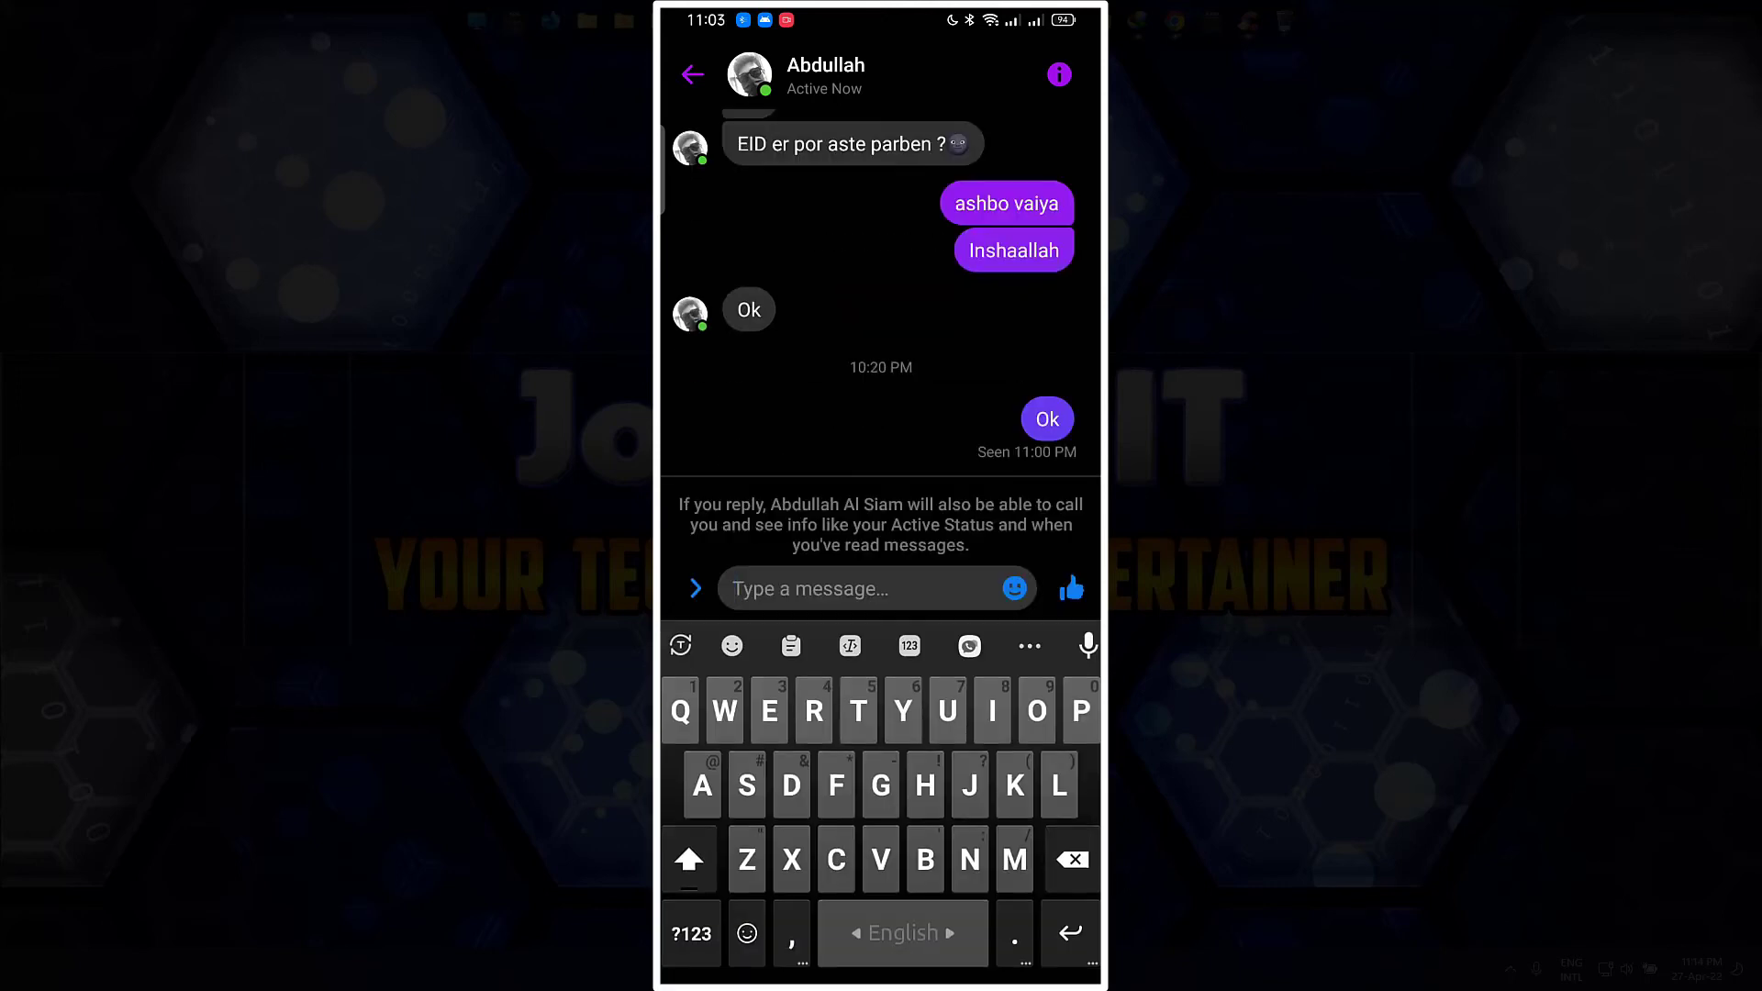
pyautogui.write('.')
pyautogui.click(1072, 595)
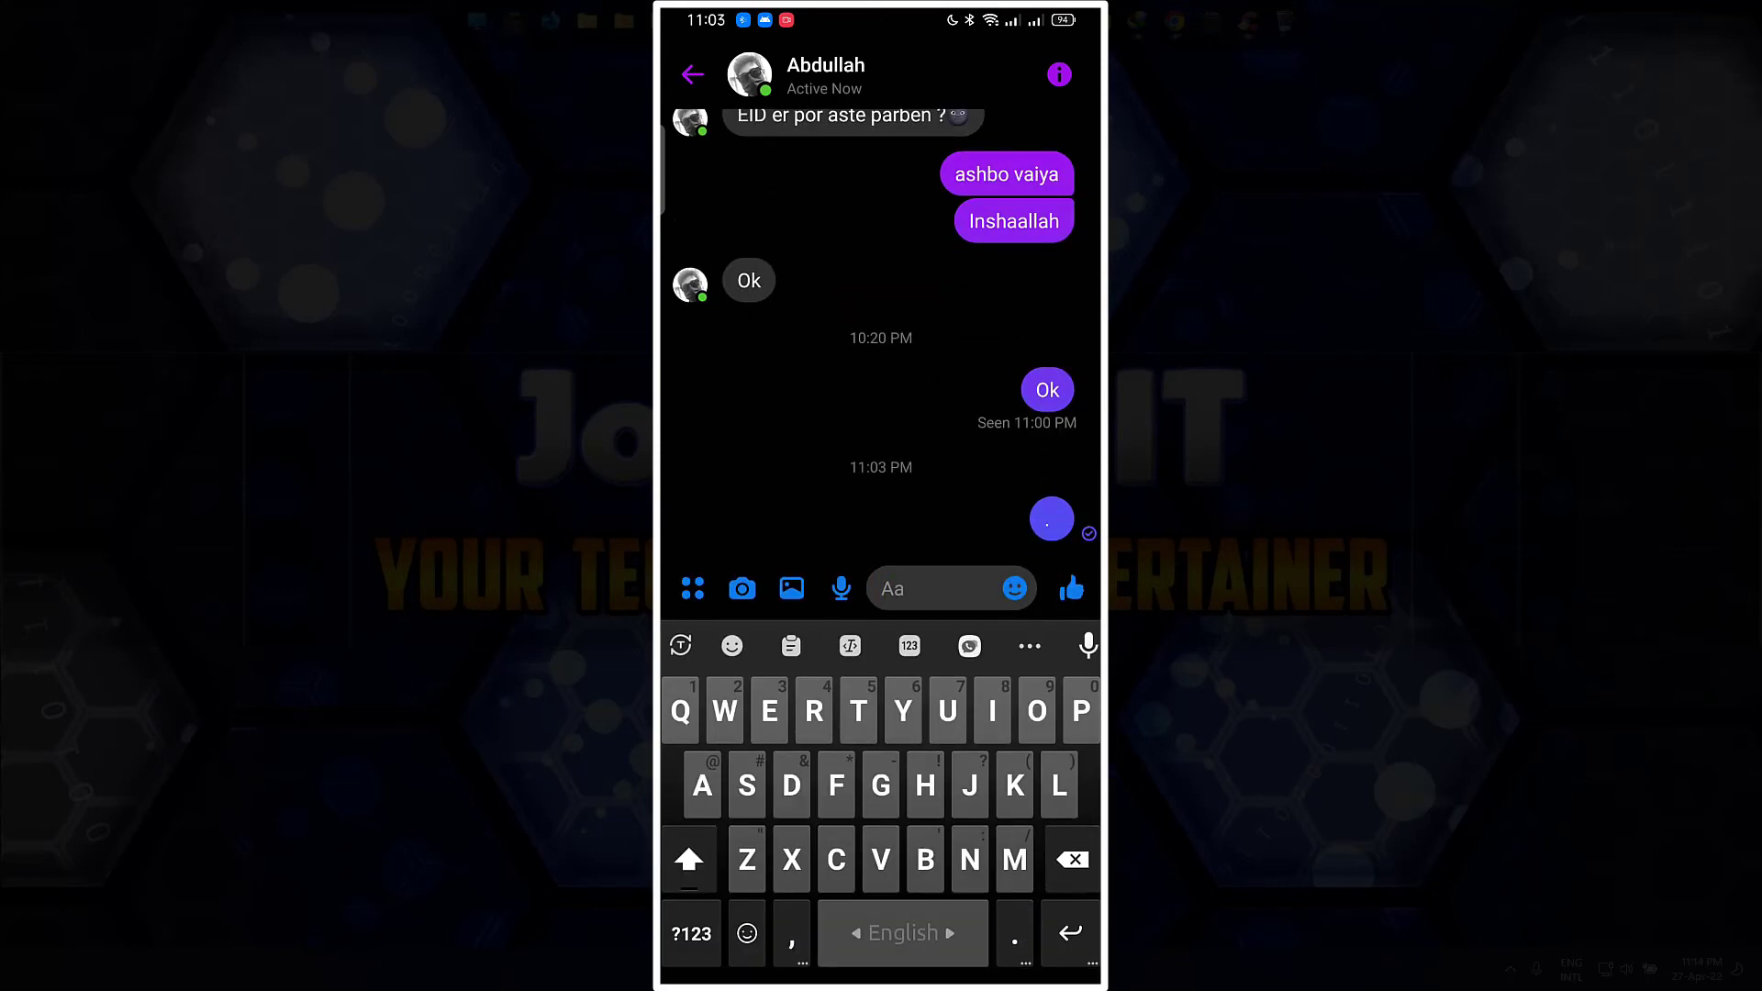
pyautogui.press('Escape')
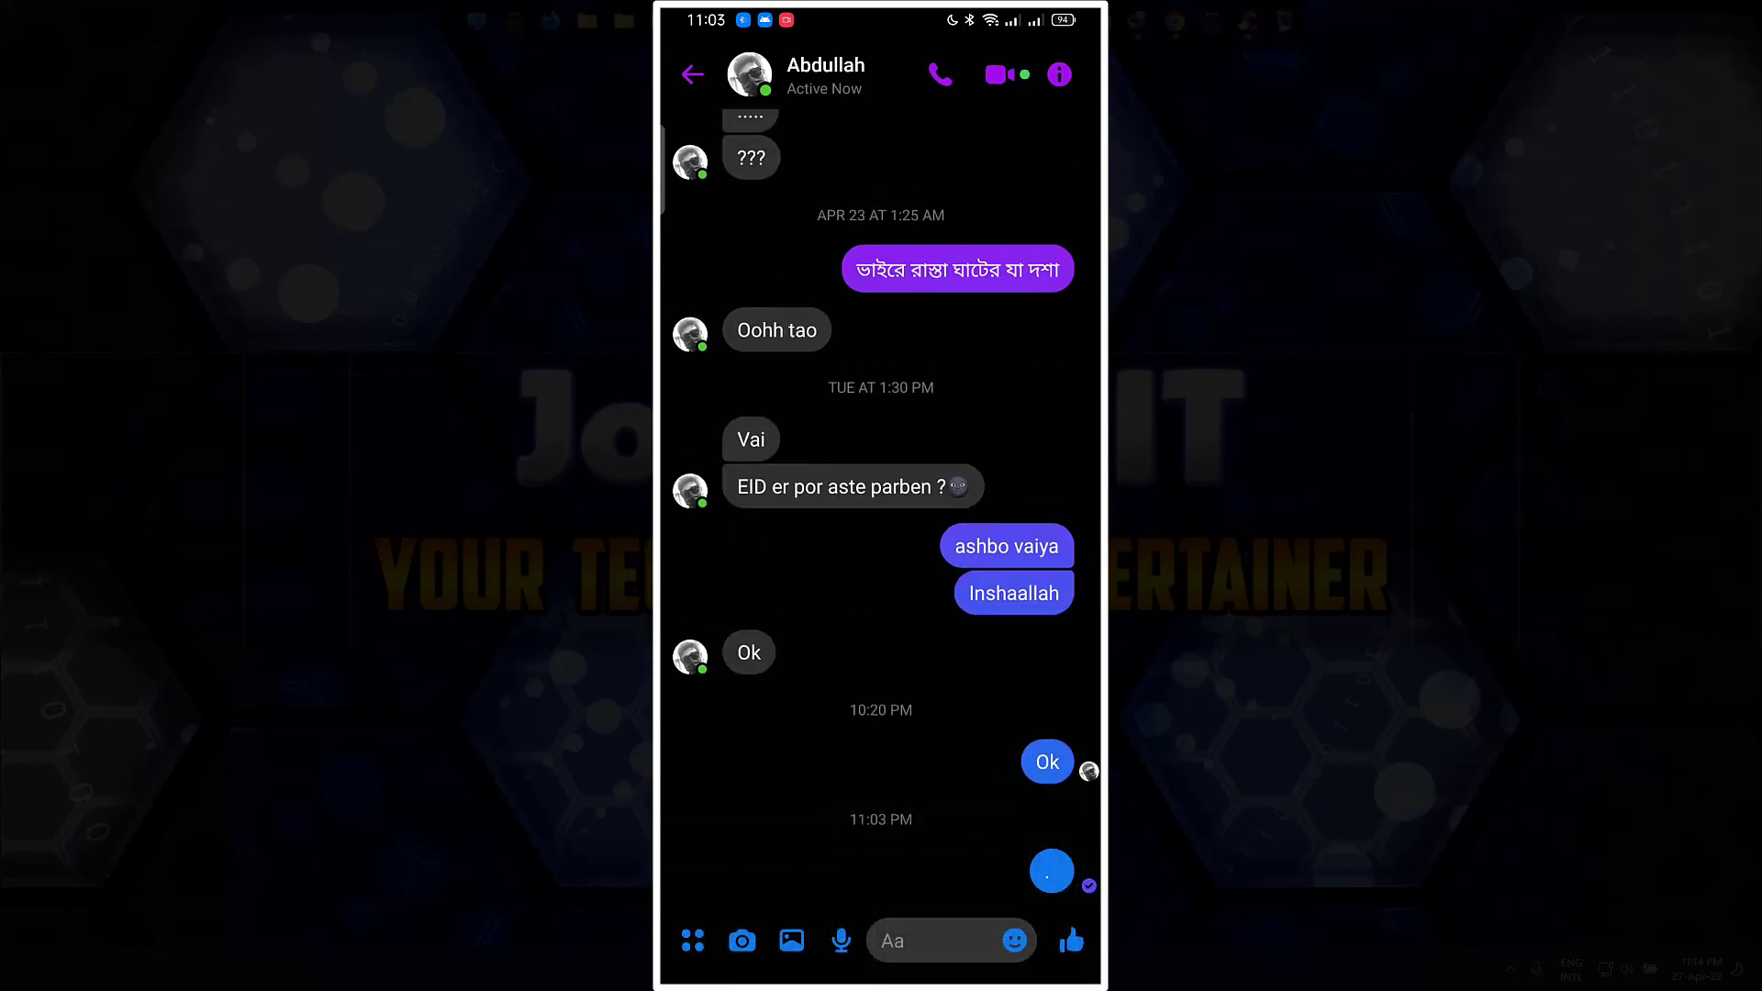
# Swipe back to the Chats inbox, where the replied conversation now tops the list.
pyautogui.moveTo(680, 558); pyautogui.dragTo(819, 592)
pyautogui.moveTo(681, 592); pyautogui.dragTo(803, 598)
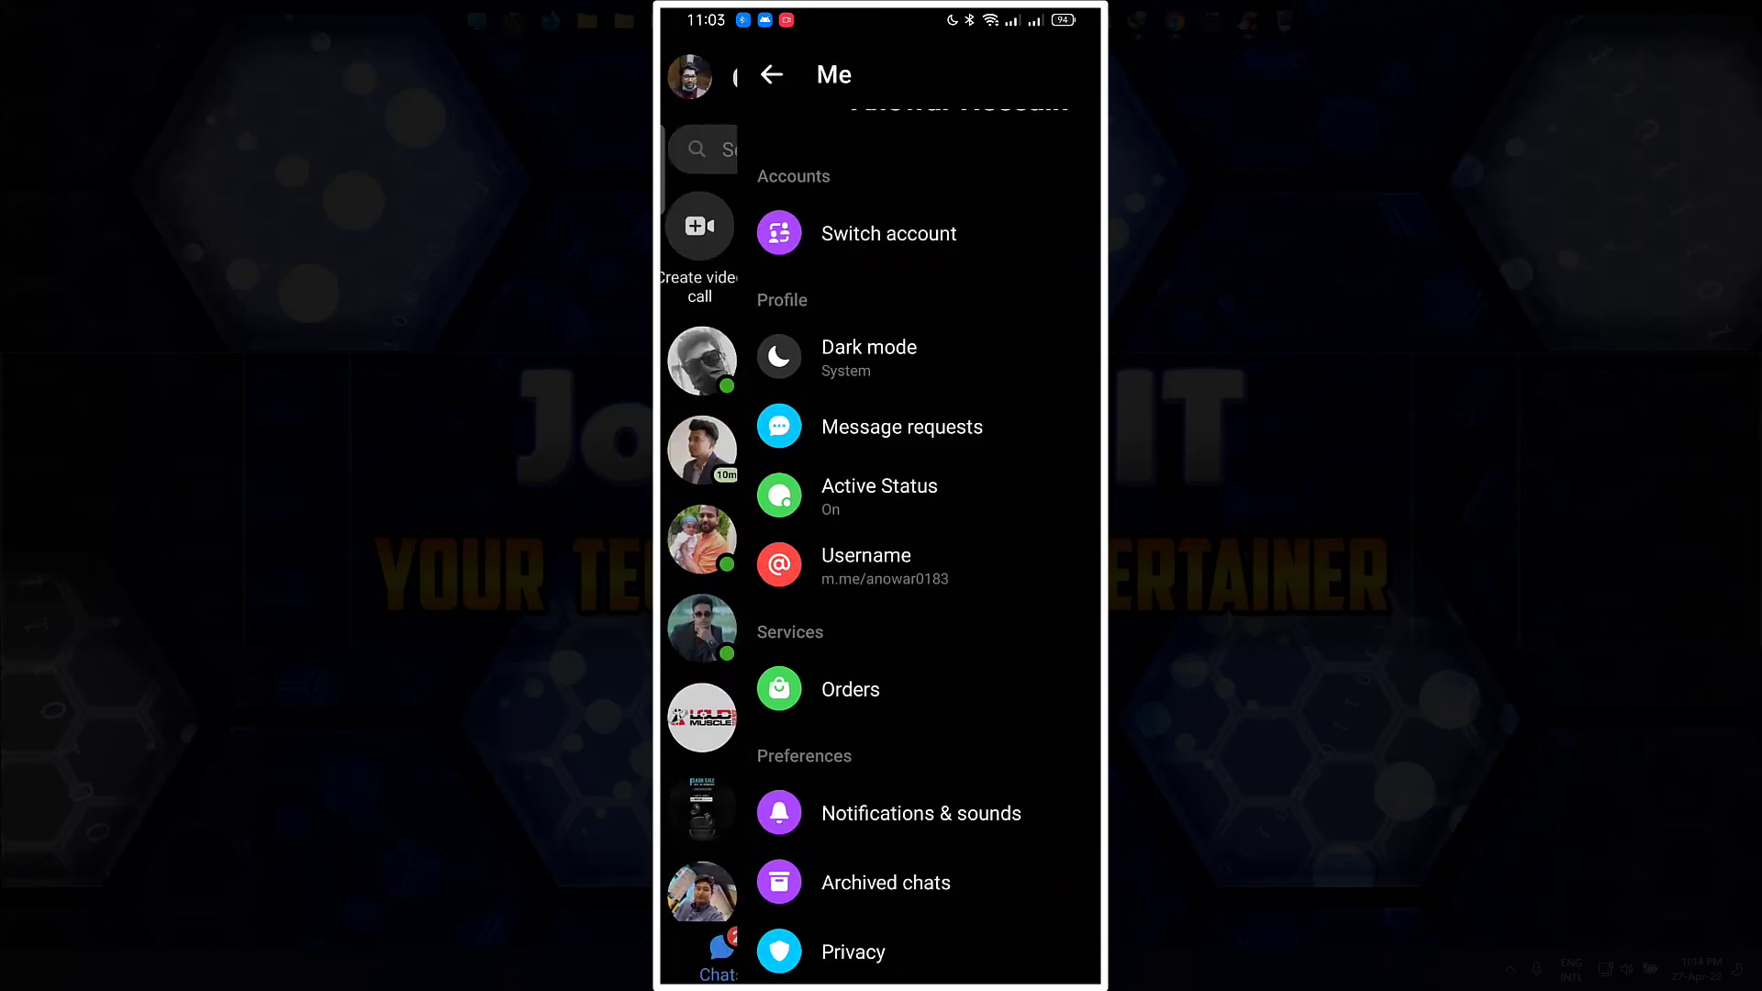